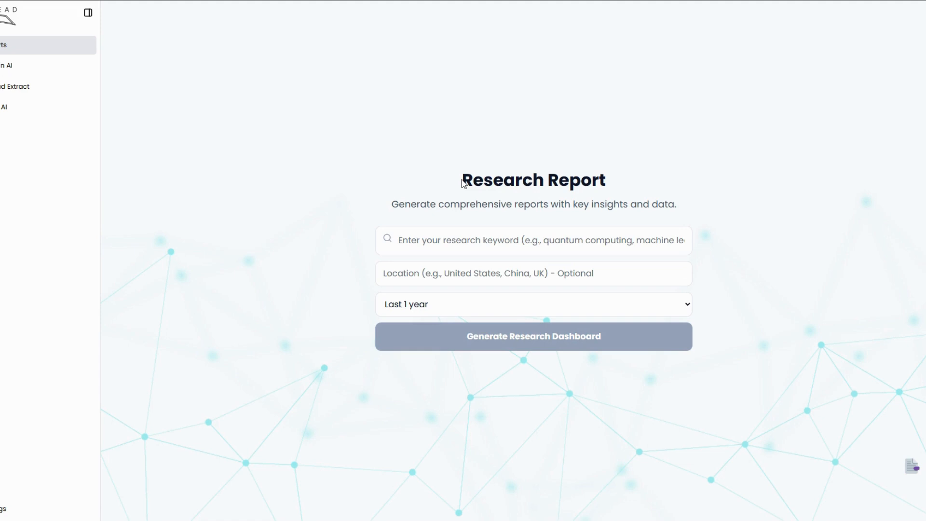
Step: Enter "Carbon Plated Running Shoes" as the research keyword for the report
{"action": "left_click", "coordinate": [466, 236]}
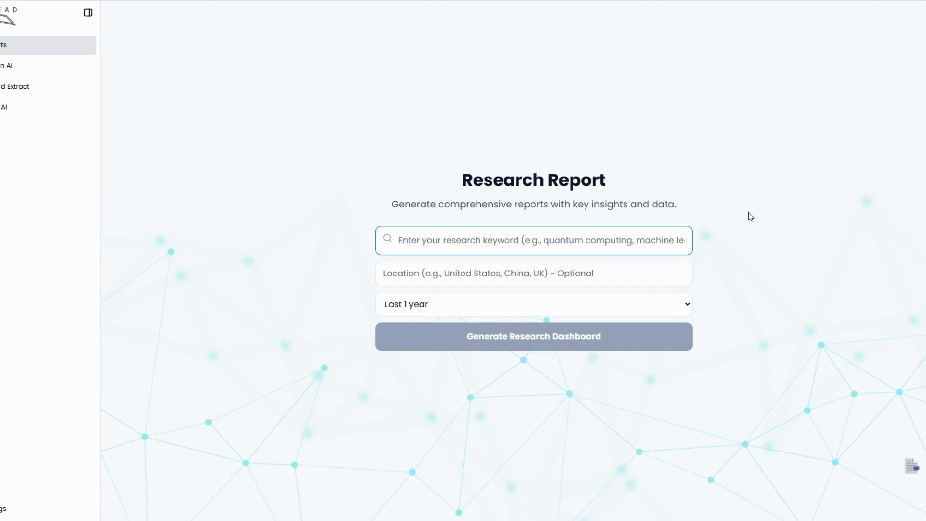
{"action": "type", "text": "C"}
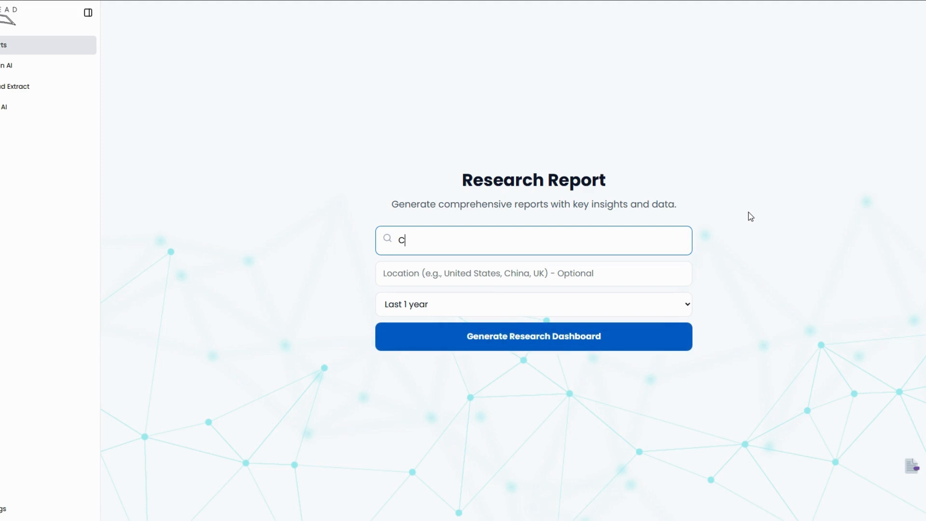
{"action": "type", "text": "arbon Plated Running Shoes"}
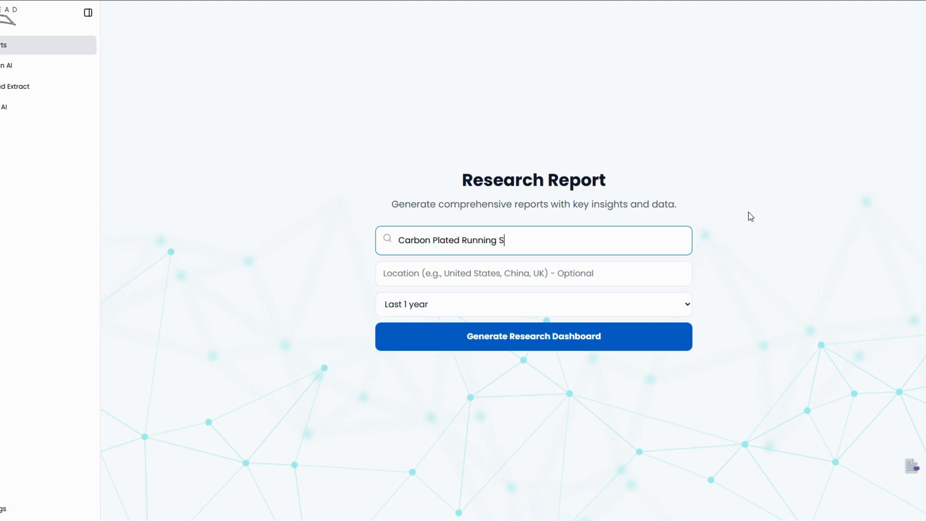
{"action": "key", "text": "BackSpace"}
{"action": "key", "text": "BackSpace"}
{"action": "key", "text": "BackSpace"}
{"action": "type", "text": "oes"}
{"action": "left_click", "coordinate": [751, 217]}
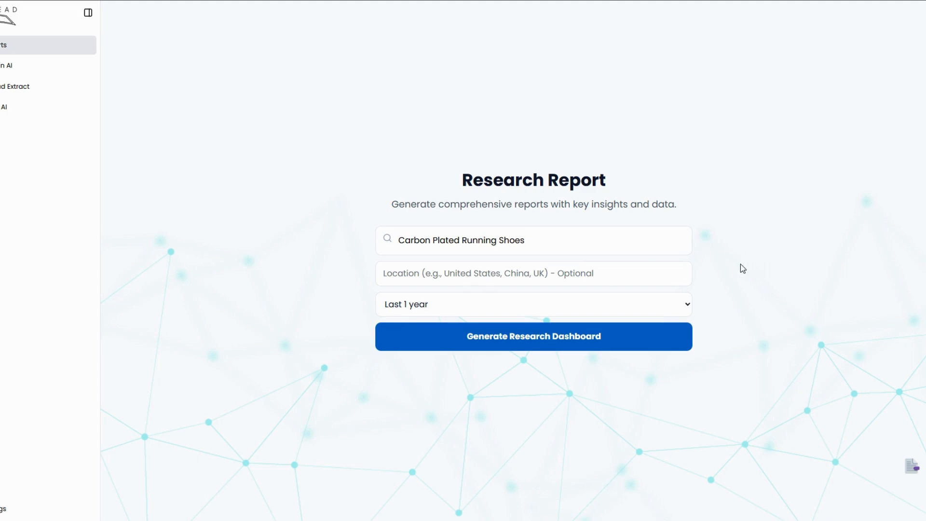
Step: Set the report's time range to Last 2 years and generate the research dashboard
{"action": "left_click", "coordinate": [591, 308]}
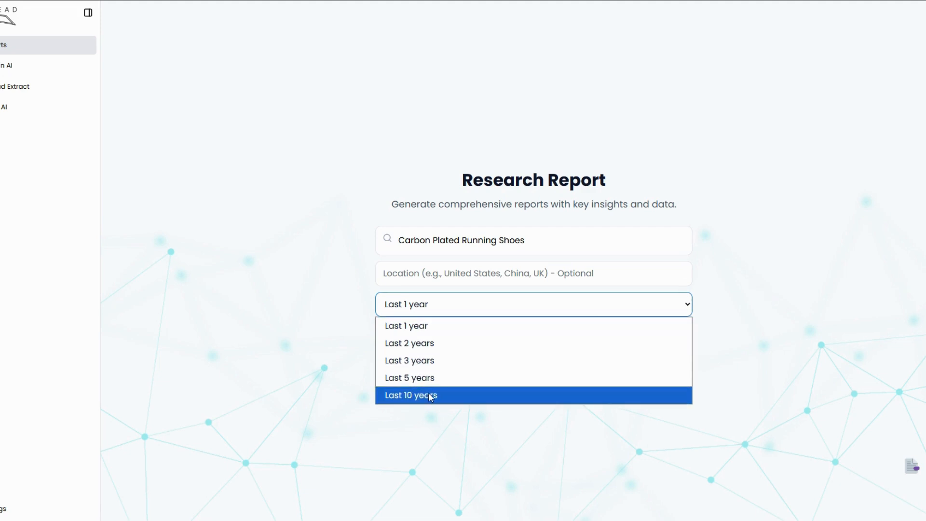
{"action": "left_click", "coordinate": [495, 343]}
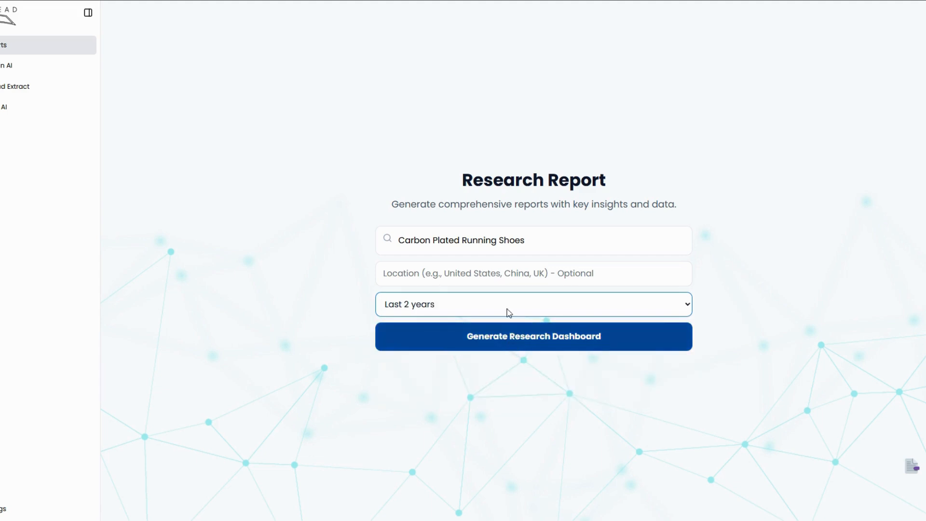
{"action": "left_click", "coordinate": [780, 241]}
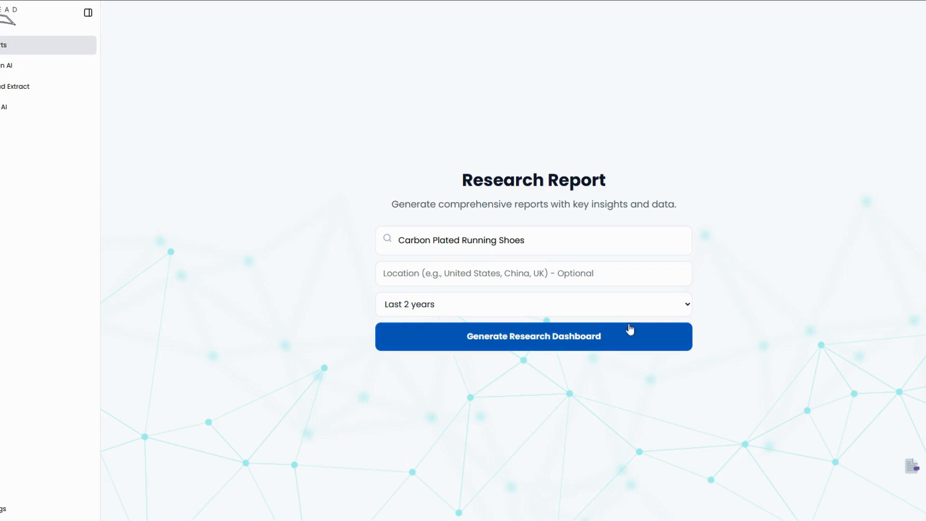
{"action": "left_click", "coordinate": [558, 338]}
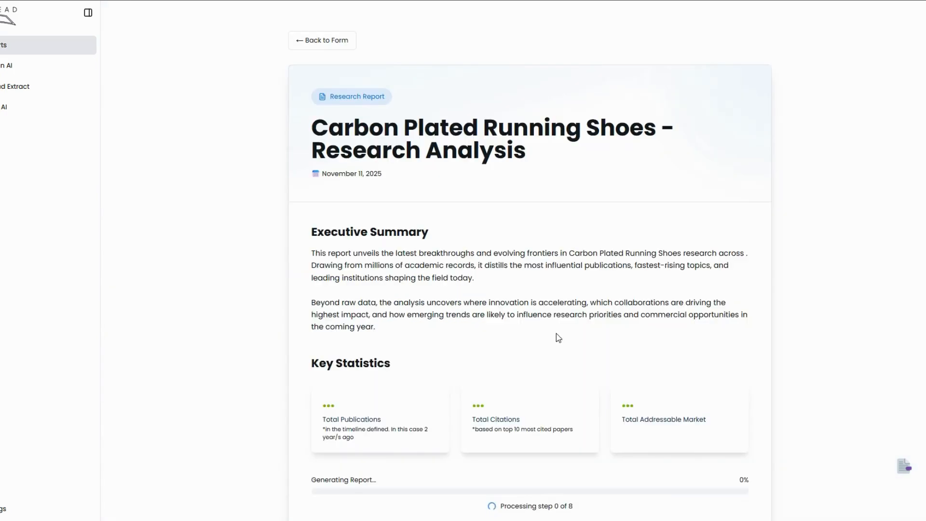
{"action": "scroll", "coordinate": [277, 186], "scroll_direction": "down", "scroll_amount": 10}
{"action": "scroll", "coordinate": [275, 187], "scroll_direction": "down", "scroll_amount": 6}
{"action": "scroll", "coordinate": [273, 187], "scroll_direction": "up", "scroll_amount": 15}
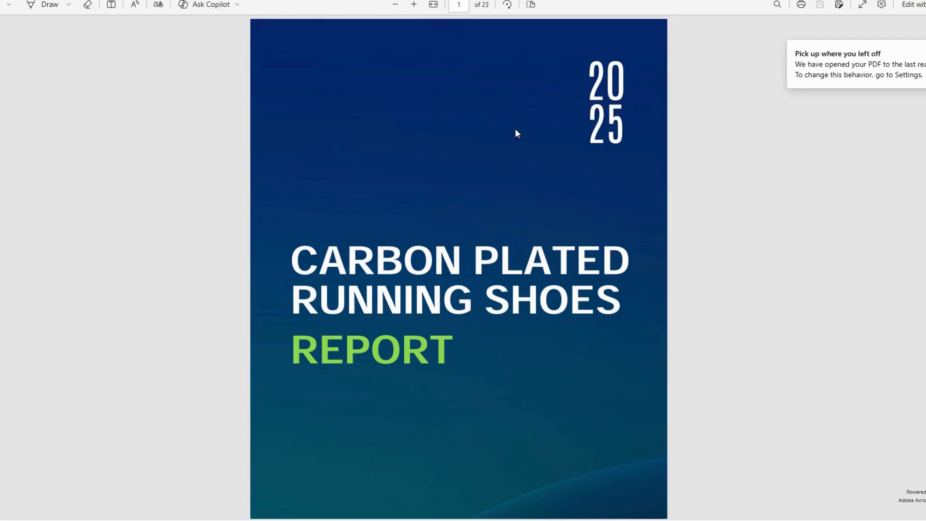
Step: Switch to the Carbon Plated Running Shoes PDF report and review its Executive Summary and Key Statistics sections
{"action": "scroll", "coordinate": [580, 131], "scroll_direction": "down", "scroll_amount": 10}
{"action": "scroll", "coordinate": [368, 154], "scroll_direction": "down", "scroll_amount": 3}
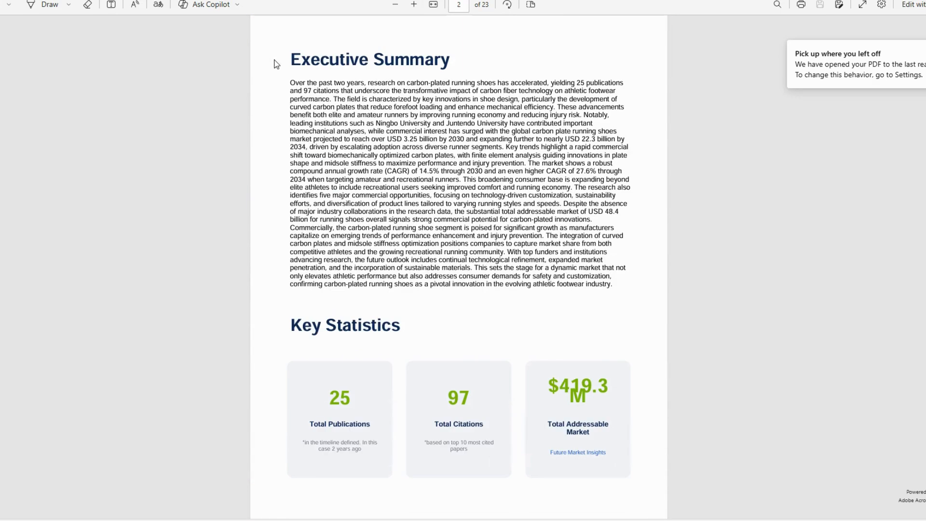
{"action": "scroll", "coordinate": [391, 196], "scroll_direction": "down", "scroll_amount": 2}
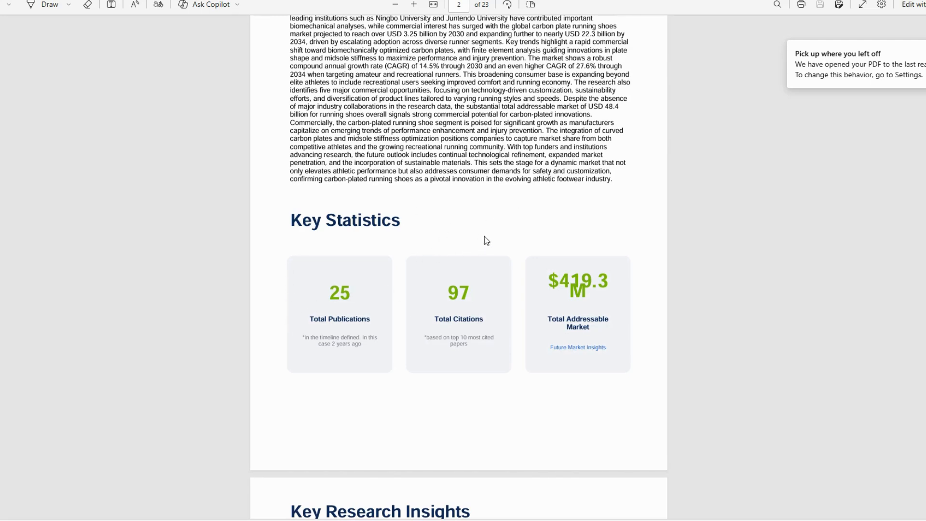
{"action": "scroll", "coordinate": [516, 224], "scroll_direction": "down", "scroll_amount": 1}
{"action": "scroll", "coordinate": [519, 223], "scroll_direction": "up", "scroll_amount": 2}
{"action": "scroll", "coordinate": [523, 215], "scroll_direction": "down", "scroll_amount": 3}
{"action": "scroll", "coordinate": [496, 224], "scroll_direction": "down", "scroll_amount": 3}
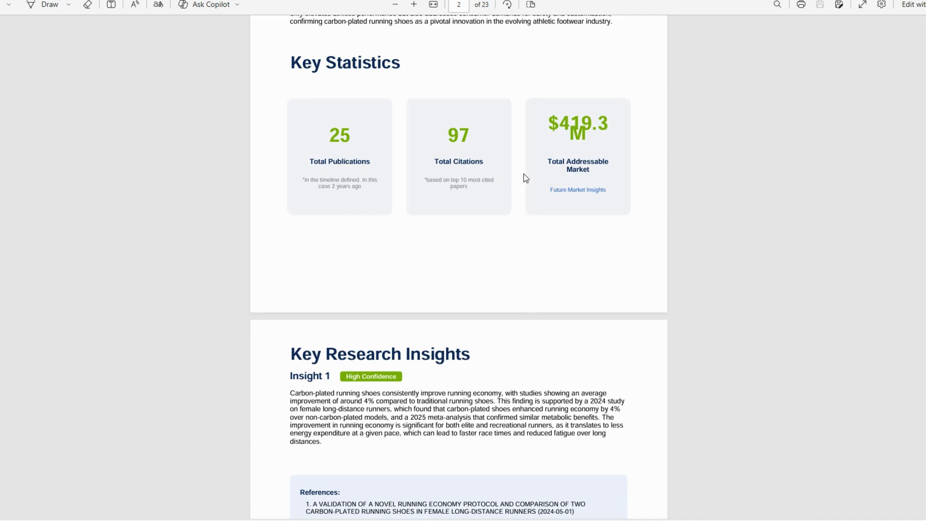
Step: Read the Key Research Insights with their confidence ratings and the references supporting Insight 1
{"action": "scroll", "coordinate": [520, 182], "scroll_direction": "down", "scroll_amount": 4}
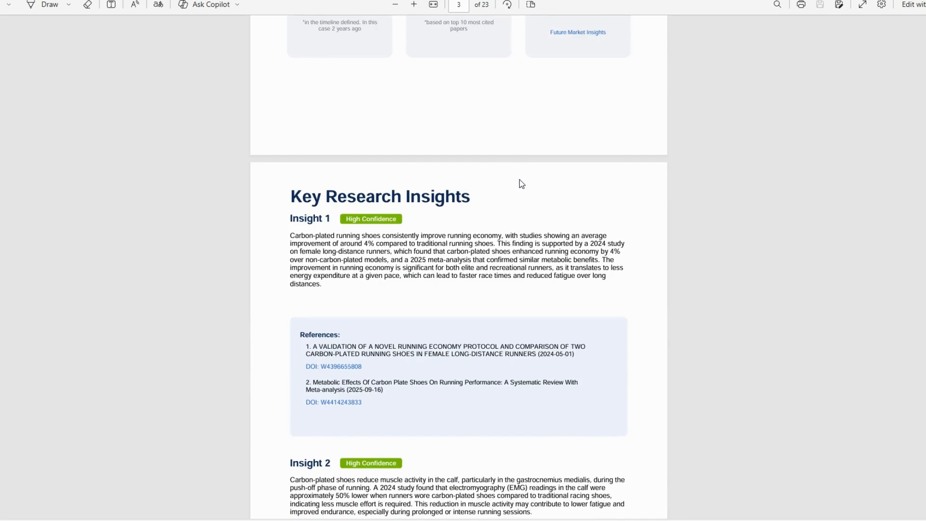
{"action": "scroll", "coordinate": [520, 179], "scroll_direction": "down", "scroll_amount": 1}
{"action": "scroll", "coordinate": [676, 163], "scroll_direction": "down", "scroll_amount": 1}
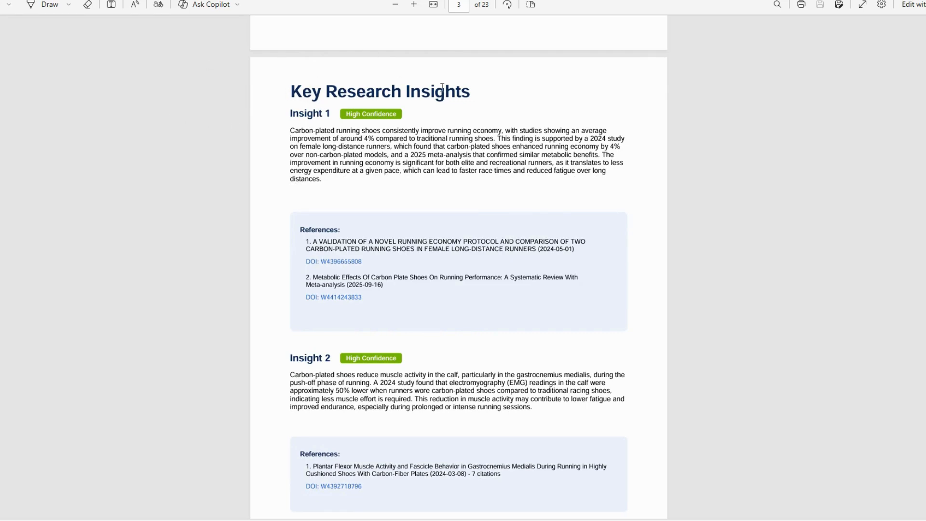
{"action": "scroll", "coordinate": [514, 100], "scroll_direction": "down", "scroll_amount": 2}
{"action": "scroll", "coordinate": [363, 84], "scroll_direction": "up", "scroll_amount": 1}
{"action": "left_click_drag", "start_coordinate": [295, 175], "coordinate": [386, 247]}
{"action": "left_click", "coordinate": [385, 248]}
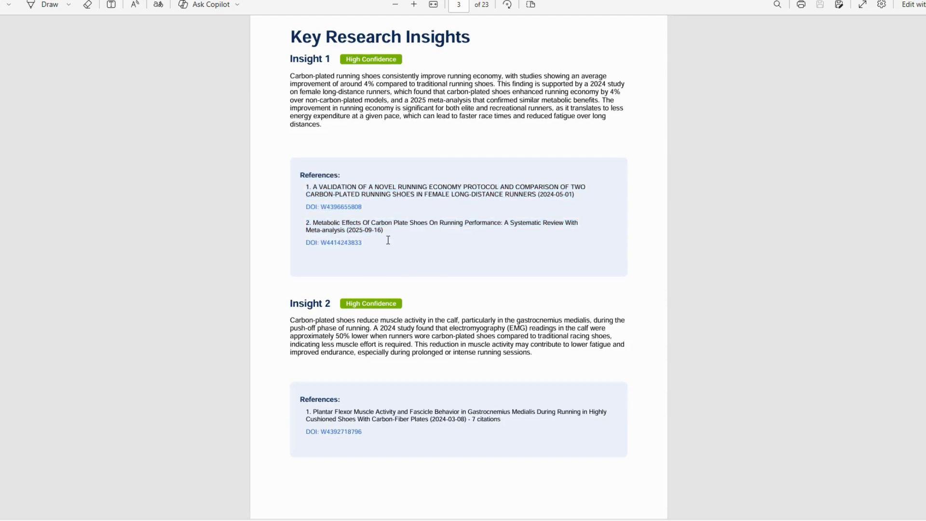
Step: Review the Top Papers in 2025 table, including citations, DOIs and the AI analysis of each ranked paper
{"action": "scroll", "coordinate": [393, 227], "scroll_direction": "down", "scroll_amount": 15}
{"action": "scroll", "coordinate": [446, 193], "scroll_direction": "down", "scroll_amount": 15}
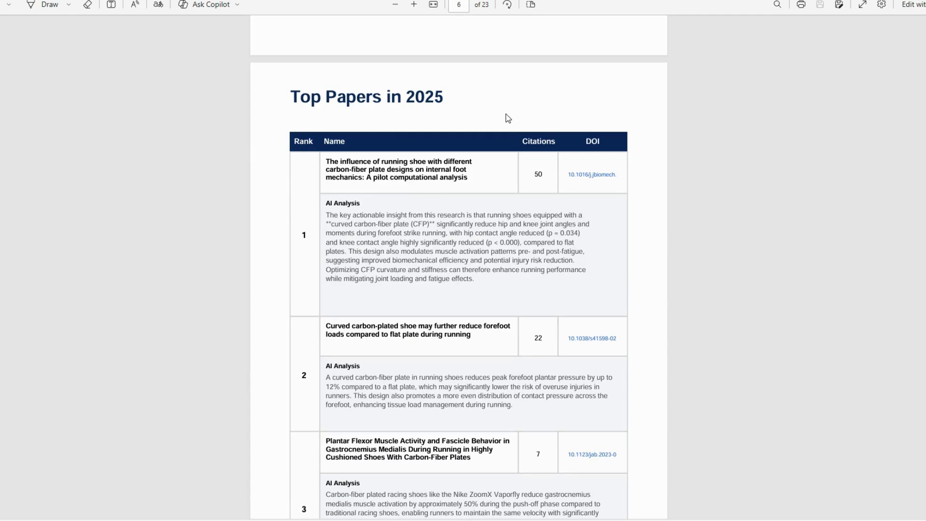
{"action": "scroll", "coordinate": [499, 114], "scroll_direction": "down", "scroll_amount": 2}
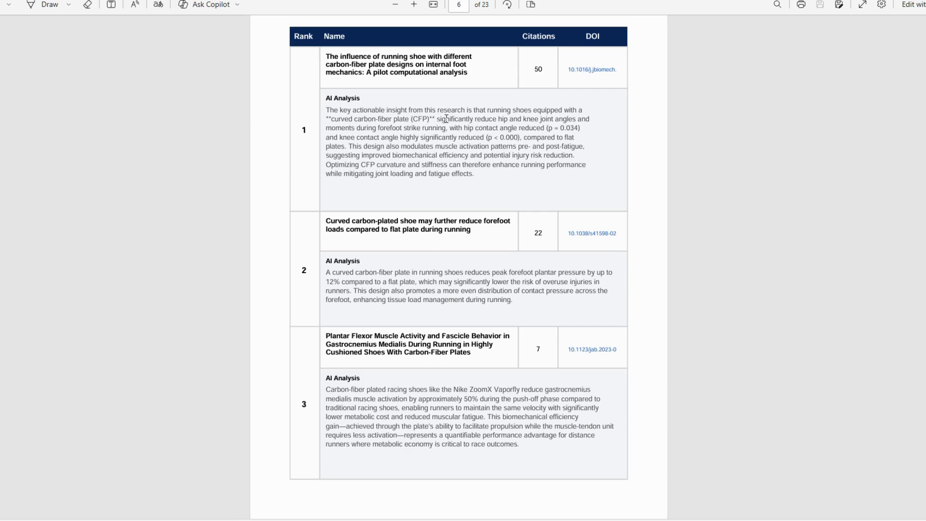
{"action": "scroll", "coordinate": [468, 125], "scroll_direction": "down", "scroll_amount": 15}
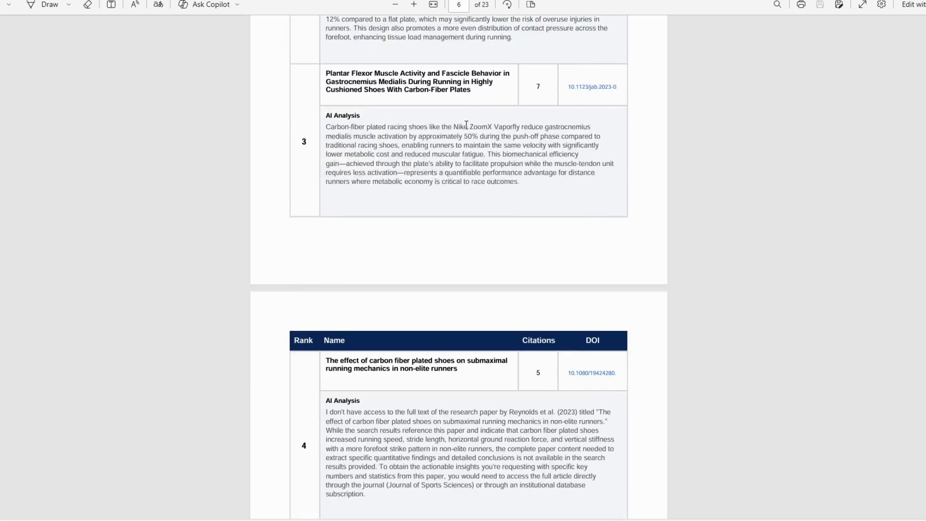
{"action": "scroll", "coordinate": [465, 129], "scroll_direction": "down", "scroll_amount": 3}
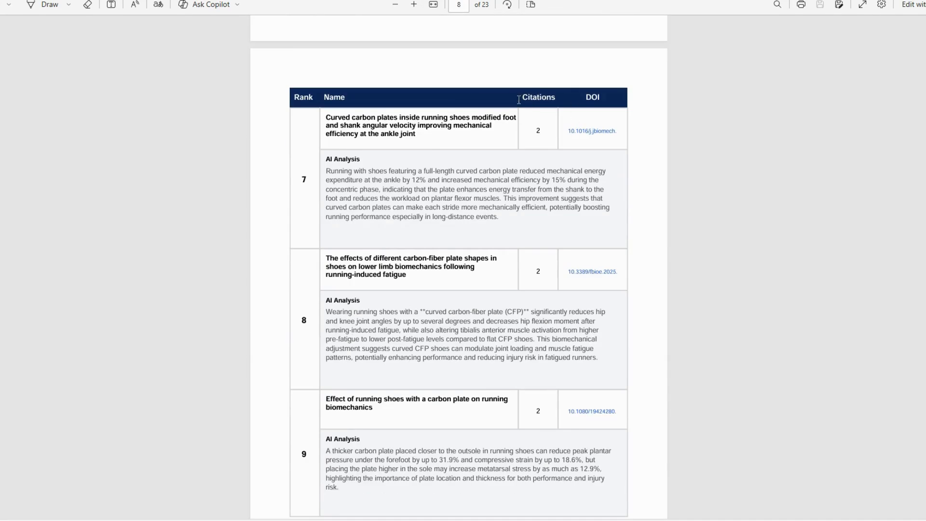
{"action": "scroll", "coordinate": [477, 120], "scroll_direction": "down", "scroll_amount": 18}
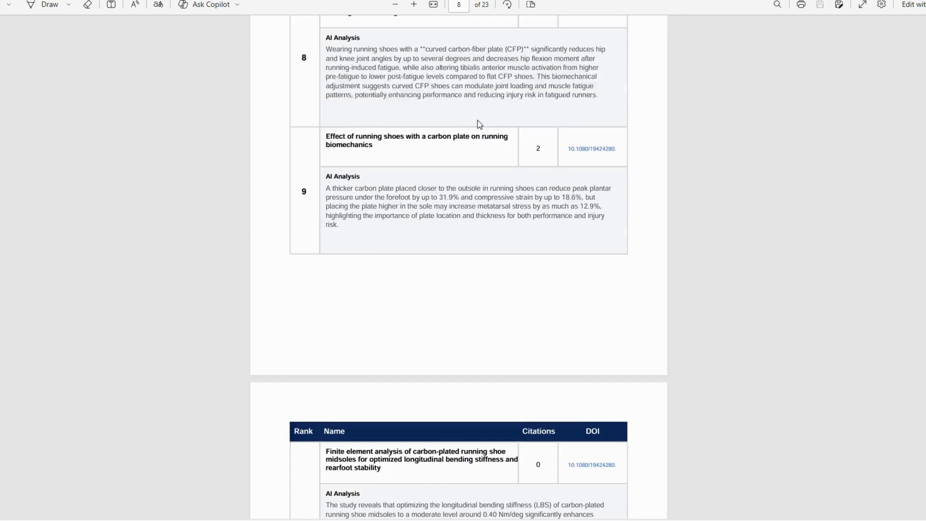
Step: Examine the Top Breakthrough Papers table, focusing on its Velocity column and ranked entries
{"action": "scroll", "coordinate": [476, 120], "scroll_direction": "down", "scroll_amount": 3}
{"action": "scroll", "coordinate": [475, 120], "scroll_direction": "up", "scroll_amount": 1}
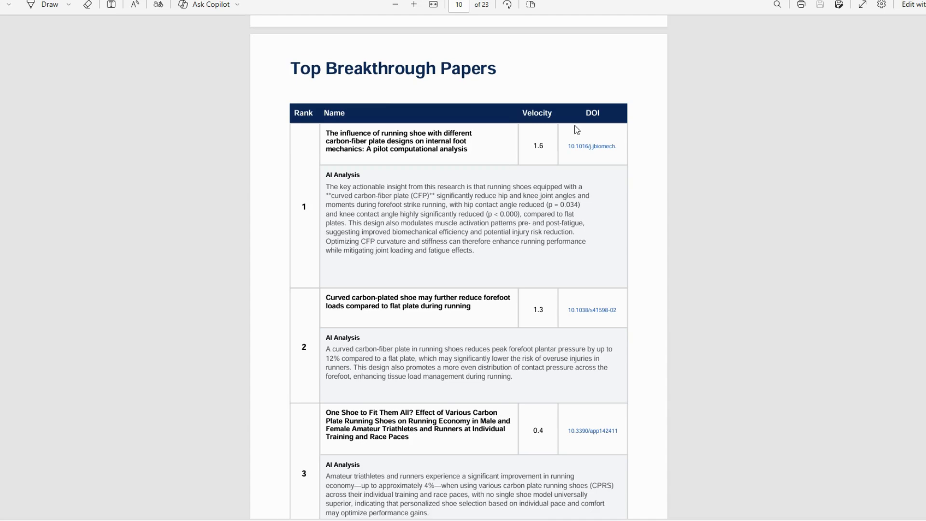
{"action": "scroll", "coordinate": [477, 177], "scroll_direction": "down", "scroll_amount": 2}
{"action": "scroll", "coordinate": [469, 175], "scroll_direction": "up", "scroll_amount": 2}
{"action": "left_click_drag", "start_coordinate": [518, 112], "coordinate": [552, 116]}
{"action": "left_click", "coordinate": [553, 115]}
{"action": "scroll", "coordinate": [372, 176], "scroll_direction": "down", "scroll_amount": 6}
{"action": "scroll", "coordinate": [372, 176], "scroll_direction": "down", "scroll_amount": 20}
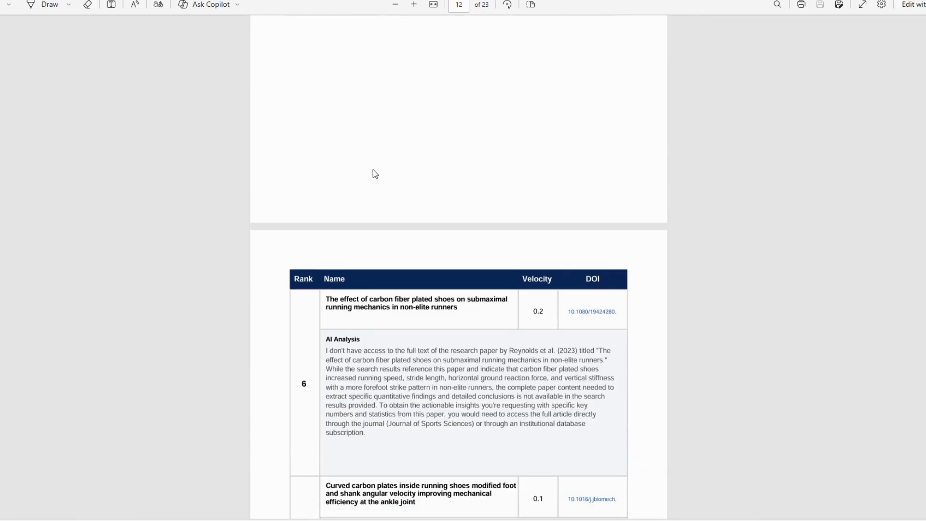
Step: Review the Leading Research Institutions table ranked by publication output
{"action": "scroll", "coordinate": [374, 168], "scroll_direction": "down", "scroll_amount": 10}
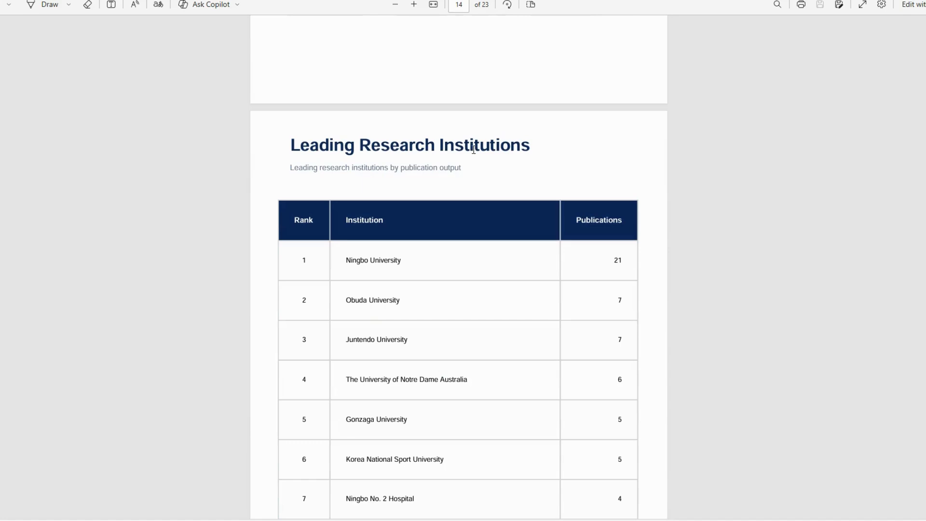
{"action": "scroll", "coordinate": [656, 103], "scroll_direction": "down", "scroll_amount": 1}
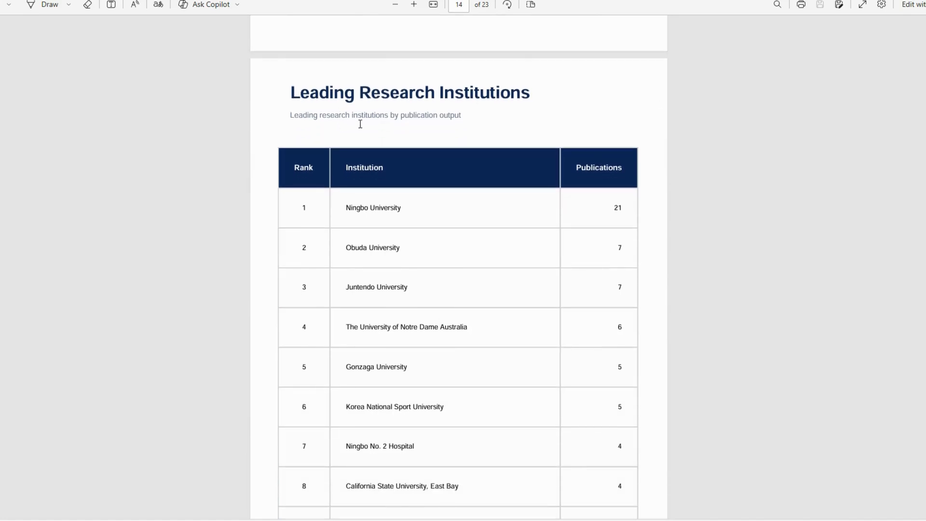
{"action": "scroll", "coordinate": [360, 125], "scroll_direction": "down", "scroll_amount": 2}
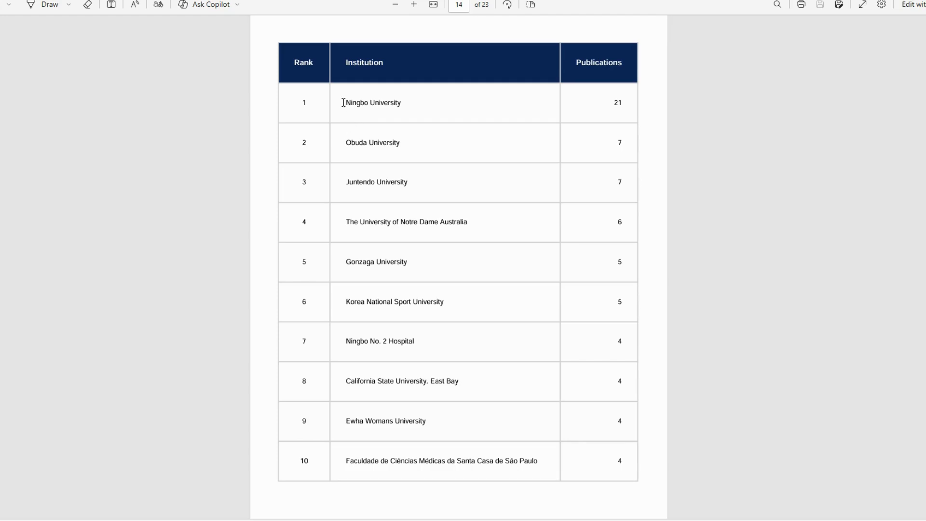
Step: Read the Commercial Opportunities section, including each opportunity's market description and supporting sources
{"action": "scroll", "coordinate": [344, 102], "scroll_direction": "down", "scroll_amount": 10}
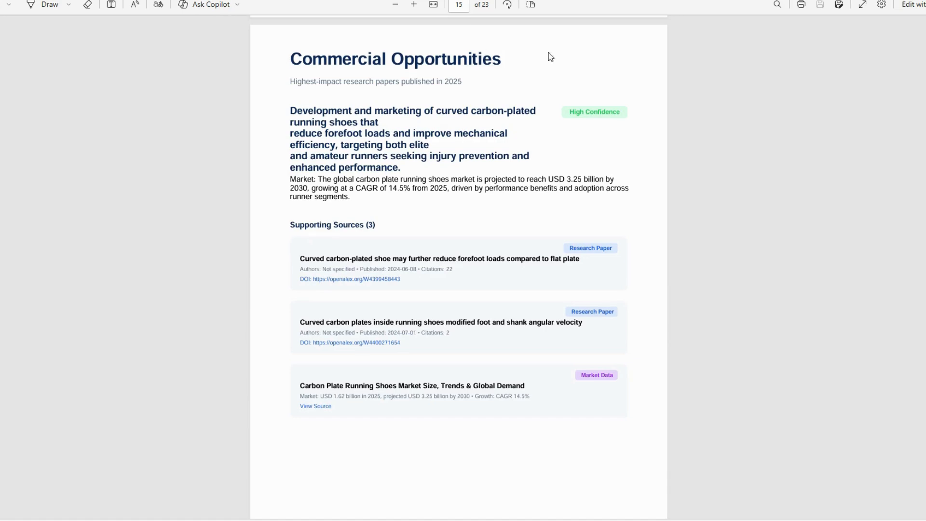
{"action": "scroll", "coordinate": [548, 56], "scroll_direction": "down", "scroll_amount": 2}
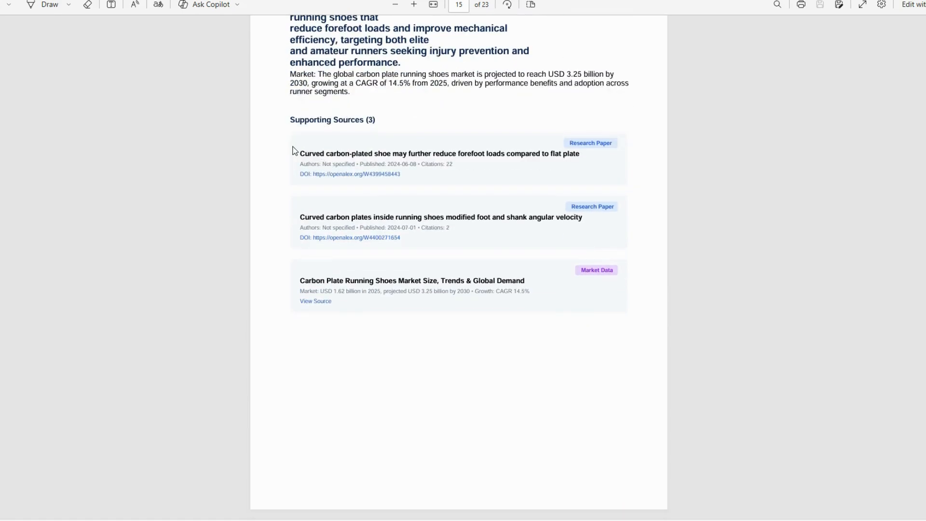
{"action": "scroll", "coordinate": [364, 134], "scroll_direction": "up", "scroll_amount": 3}
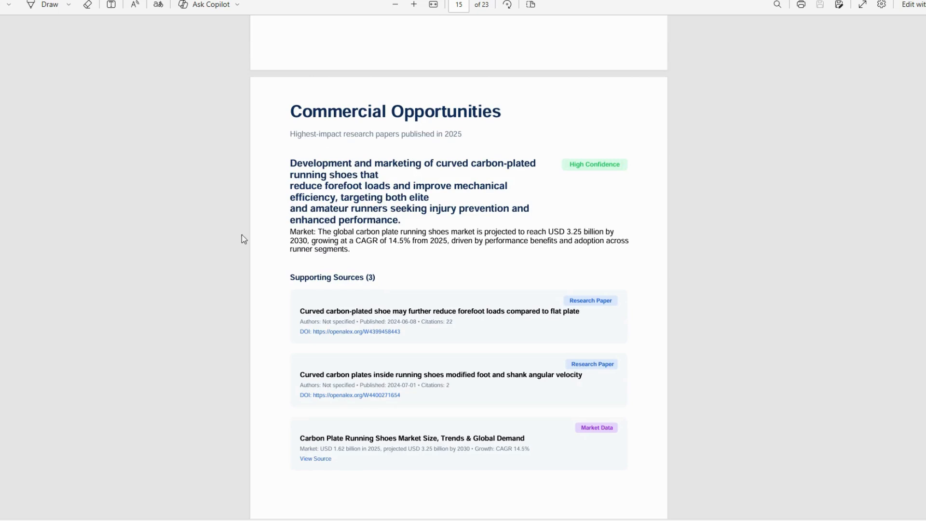
{"action": "scroll", "coordinate": [435, 213], "scroll_direction": "down", "scroll_amount": 2}
{"action": "scroll", "coordinate": [434, 213], "scroll_direction": "down", "scroll_amount": 10}
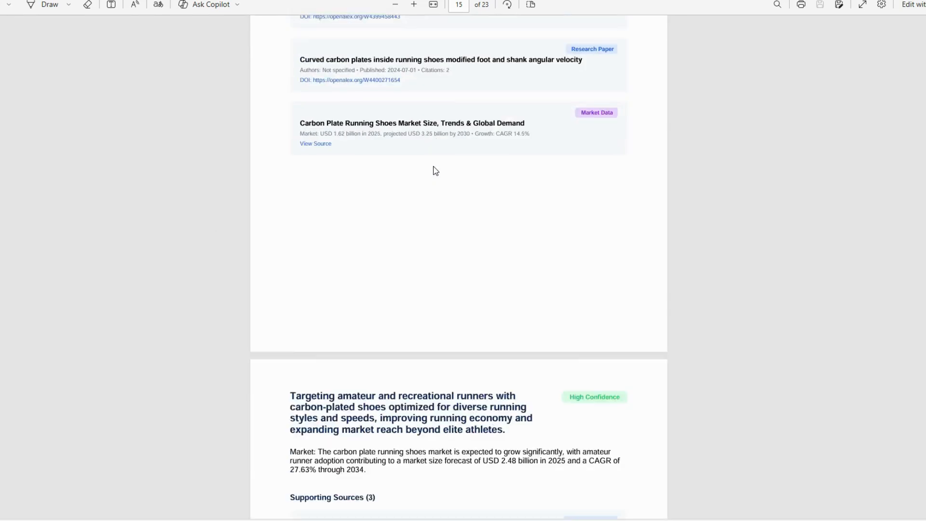
{"action": "scroll", "coordinate": [437, 171], "scroll_direction": "down", "scroll_amount": 15}
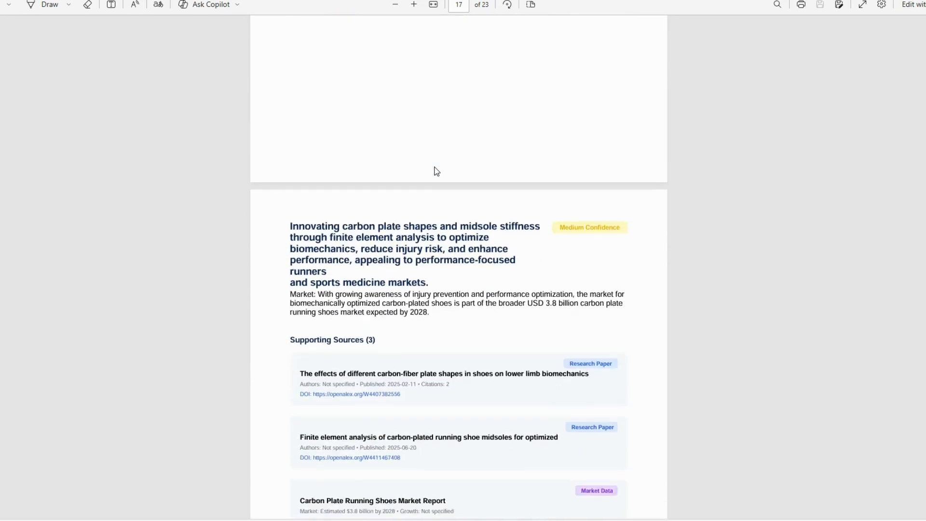
{"action": "scroll", "coordinate": [437, 171], "scroll_direction": "down", "scroll_amount": 5}
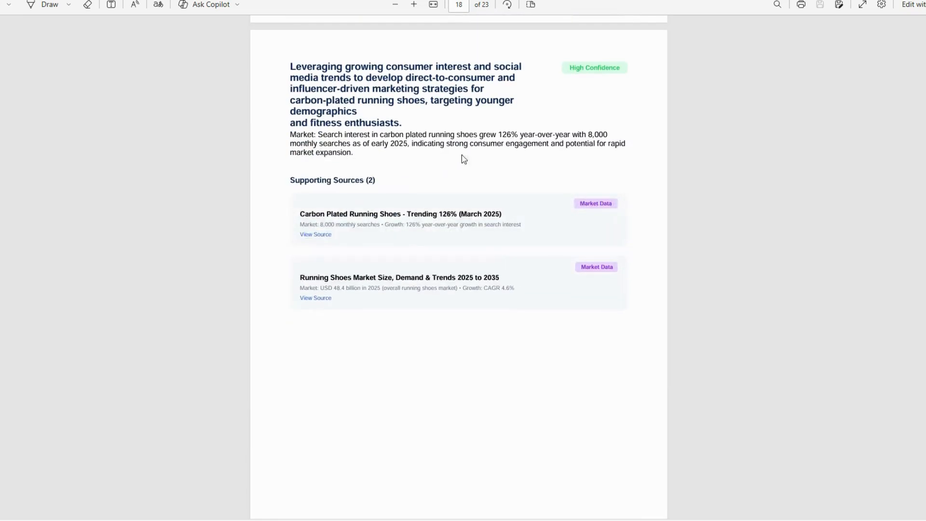
Step: Examine the confidence rating and the Research Paper and Market Data source labels on the social media marketing and plate-shape opportunities
{"action": "left_click_drag", "start_coordinate": [566, 69], "coordinate": [635, 67]}
{"action": "left_click", "coordinate": [625, 67]}
{"action": "left_click_drag", "start_coordinate": [289, 73], "coordinate": [397, 154]}
{"action": "left_click", "coordinate": [388, 151]}
{"action": "scroll", "coordinate": [424, 116], "scroll_direction": "down", "scroll_amount": 4}
{"action": "scroll", "coordinate": [556, 61], "scroll_direction": "up", "scroll_amount": 1}
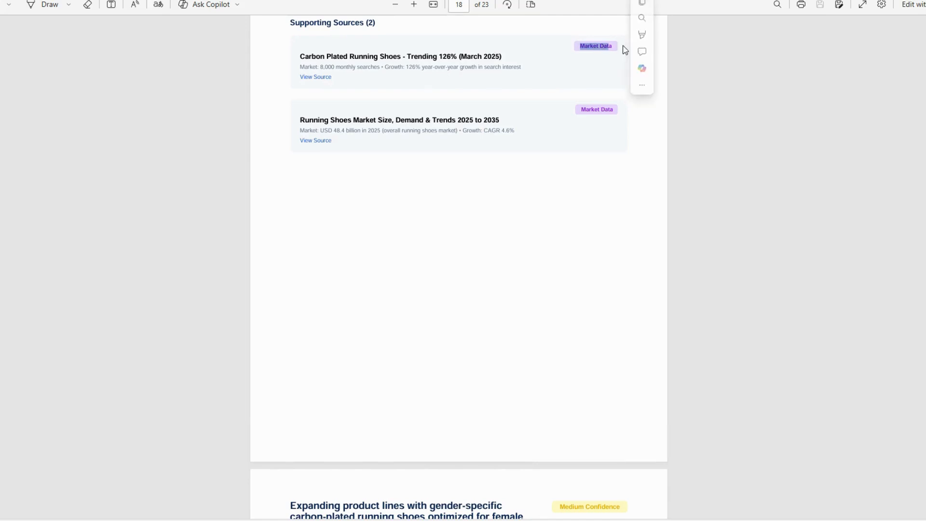
{"action": "scroll", "coordinate": [616, 64], "scroll_direction": "up", "scroll_amount": 5}
{"action": "scroll", "coordinate": [622, 97], "scroll_direction": "up", "scroll_amount": 4}
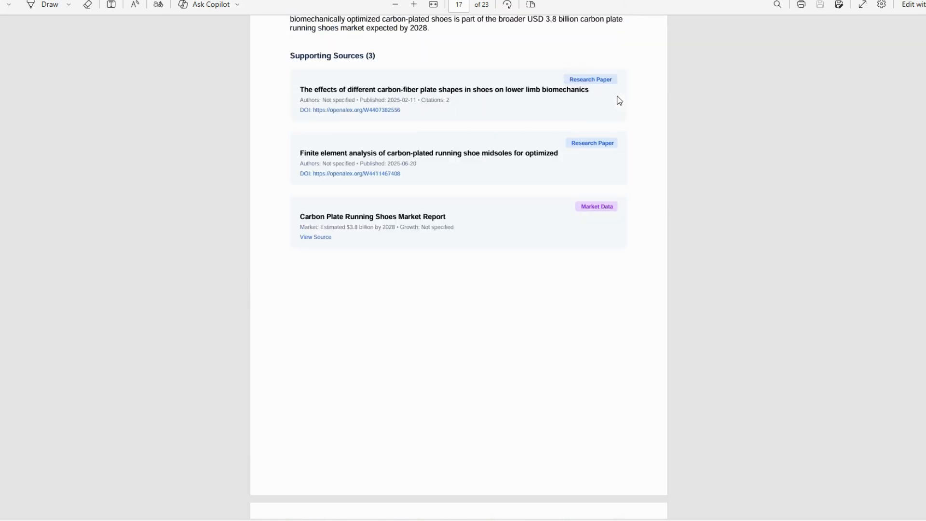
{"action": "scroll", "coordinate": [637, 96], "scroll_direction": "down", "scroll_amount": 2}
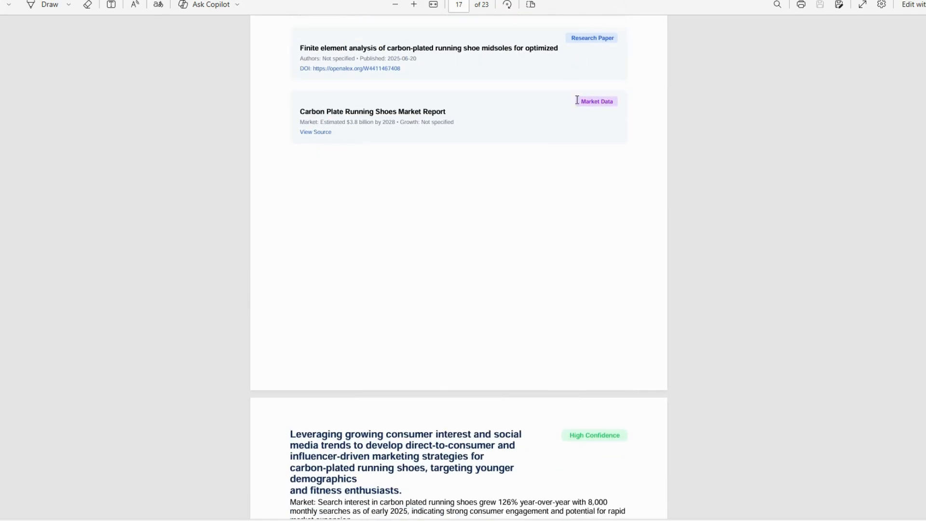
{"action": "scroll", "coordinate": [603, 133], "scroll_direction": "down", "scroll_amount": 13}
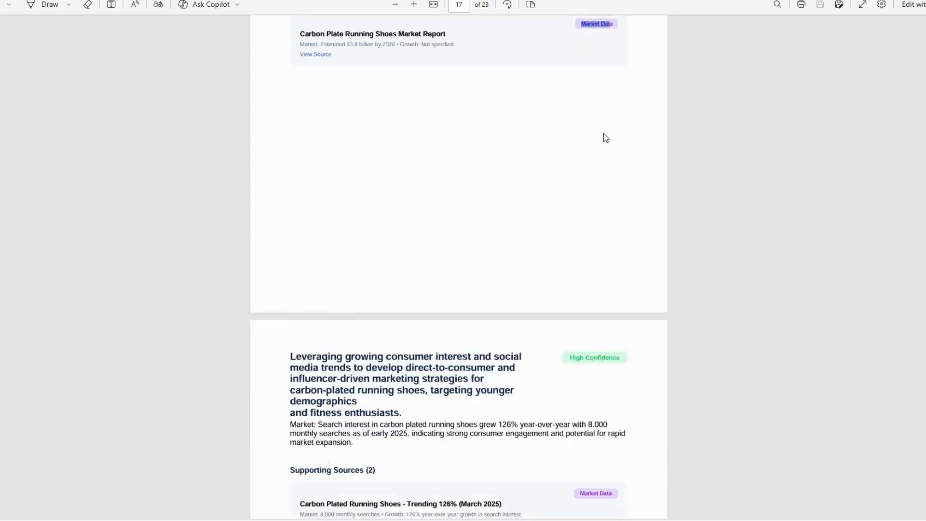
Step: Examine the Research Clusters by Citation Impact section, covering the three top-ranked clusters through Sports injuries and prevention
{"action": "scroll", "coordinate": [593, 128], "scroll_direction": "down", "scroll_amount": 10}
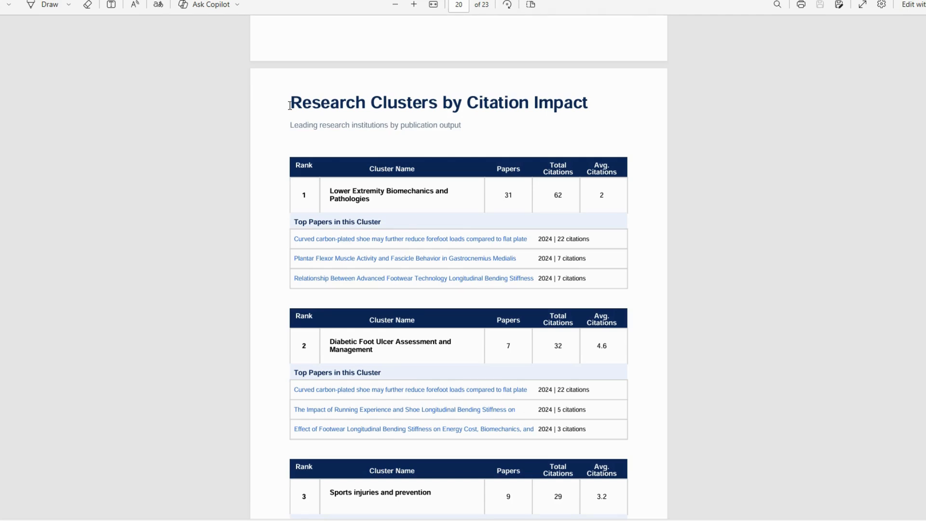
{"action": "scroll", "coordinate": [289, 105], "scroll_direction": "down", "scroll_amount": 1}
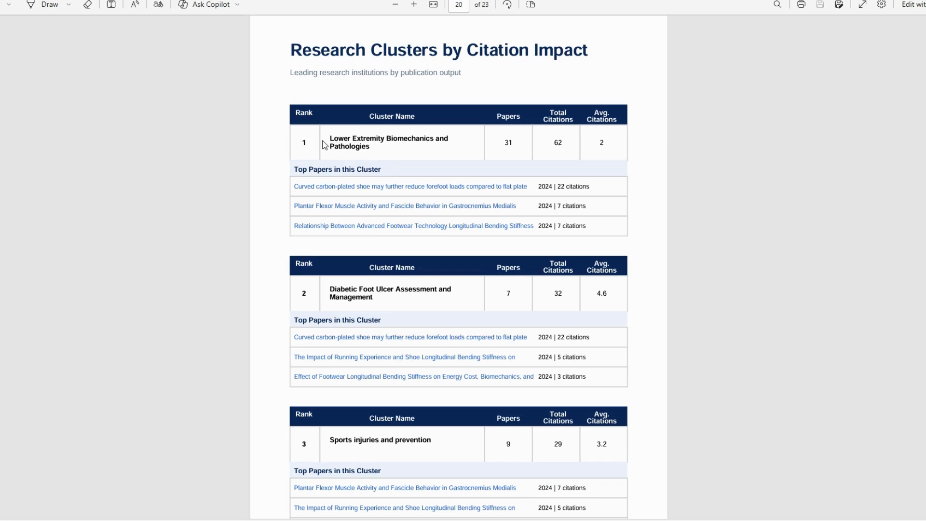
{"action": "scroll", "coordinate": [323, 145], "scroll_direction": "down", "scroll_amount": 2}
{"action": "scroll", "coordinate": [439, 133], "scroll_direction": "down", "scroll_amount": 2}
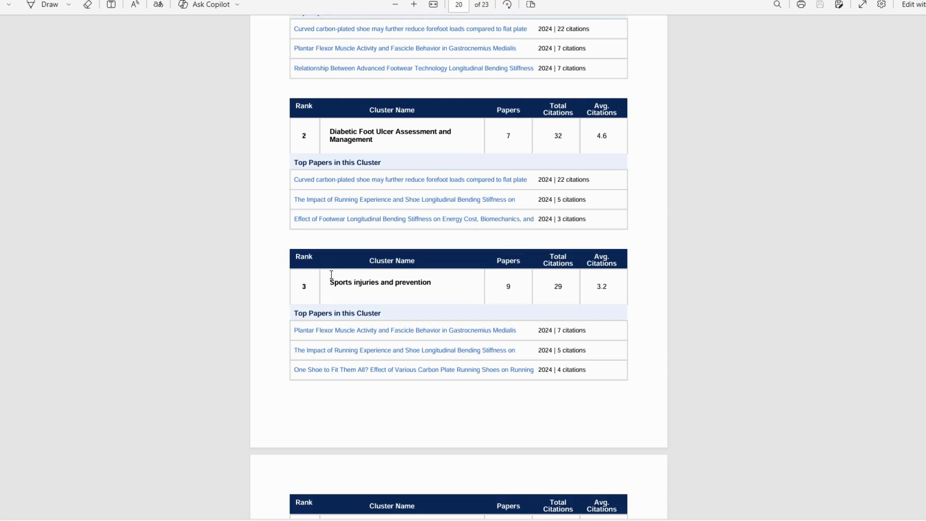
{"action": "left_click_drag", "start_coordinate": [328, 282], "coordinate": [437, 283]}
{"action": "left_click", "coordinate": [436, 284]}
{"action": "scroll", "coordinate": [616, 304], "scroll_direction": "down", "scroll_amount": 2}
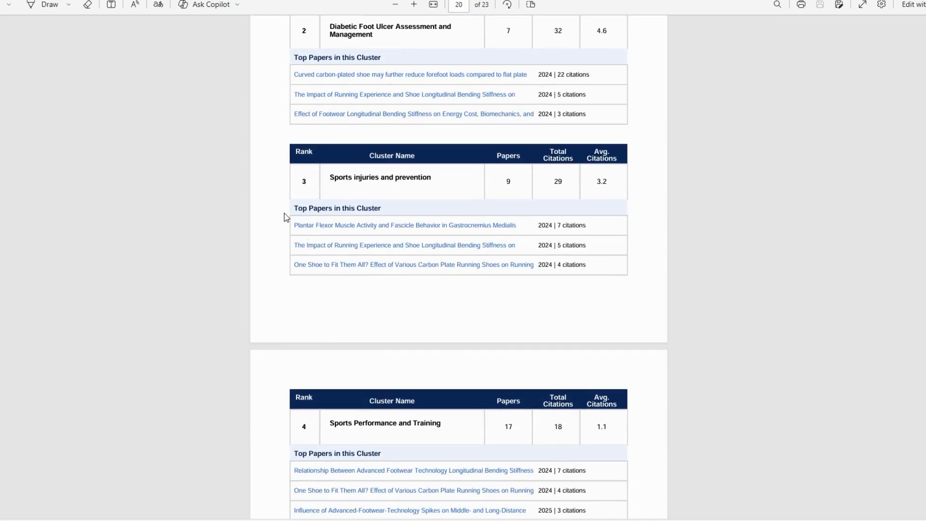
Step: Review the fourth- and fifth-ranked research clusters, Sports Performance and Training and Muscle activation and electromyography studies, with their top papers
{"action": "scroll", "coordinate": [455, 208], "scroll_direction": "down", "scroll_amount": 2}
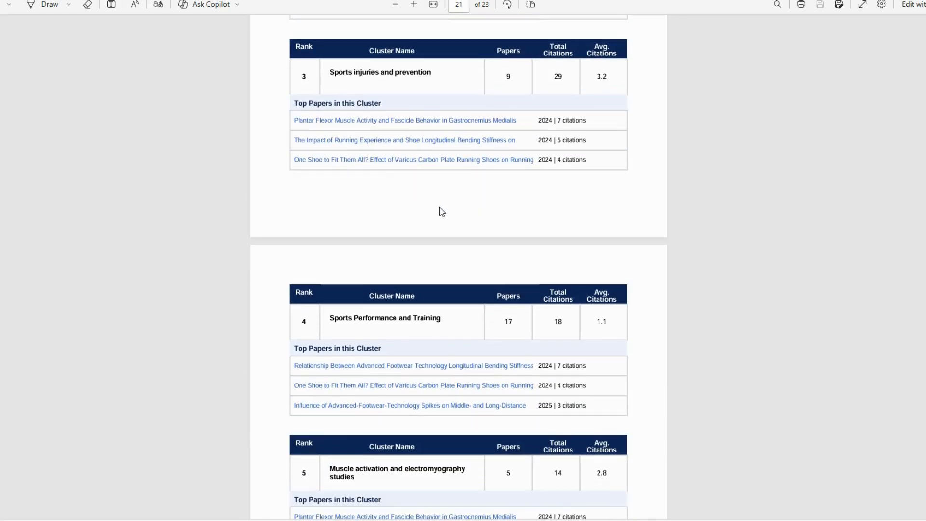
{"action": "scroll", "coordinate": [520, 178], "scroll_direction": "down", "scroll_amount": 9}
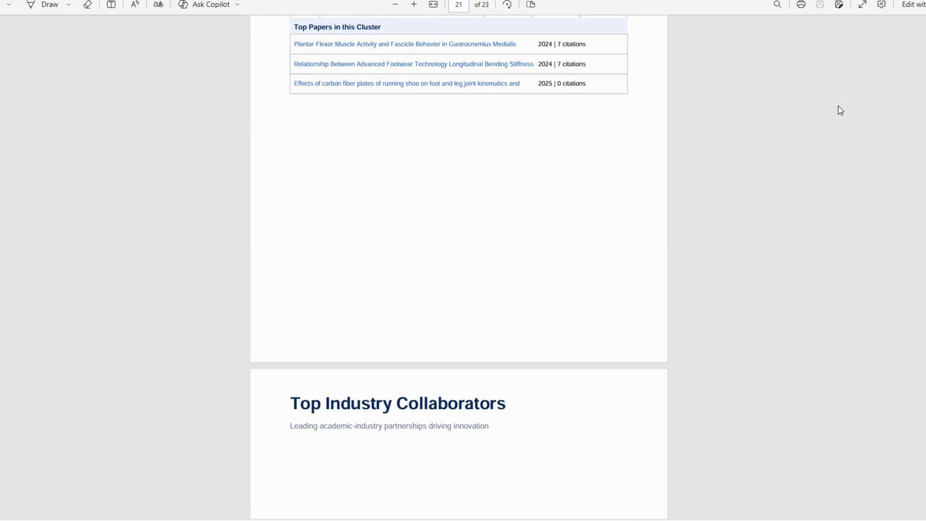
{"action": "scroll", "coordinate": [743, 141], "scroll_direction": "up", "scroll_amount": 2}
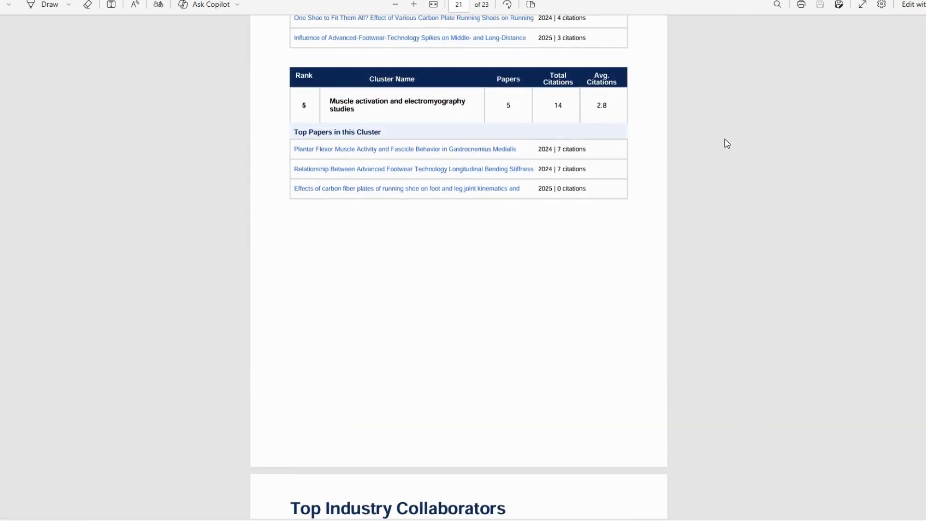
{"action": "scroll", "coordinate": [727, 143], "scroll_direction": "up", "scroll_amount": 2}
{"action": "scroll", "coordinate": [456, 93], "scroll_direction": "up", "scroll_amount": 3}
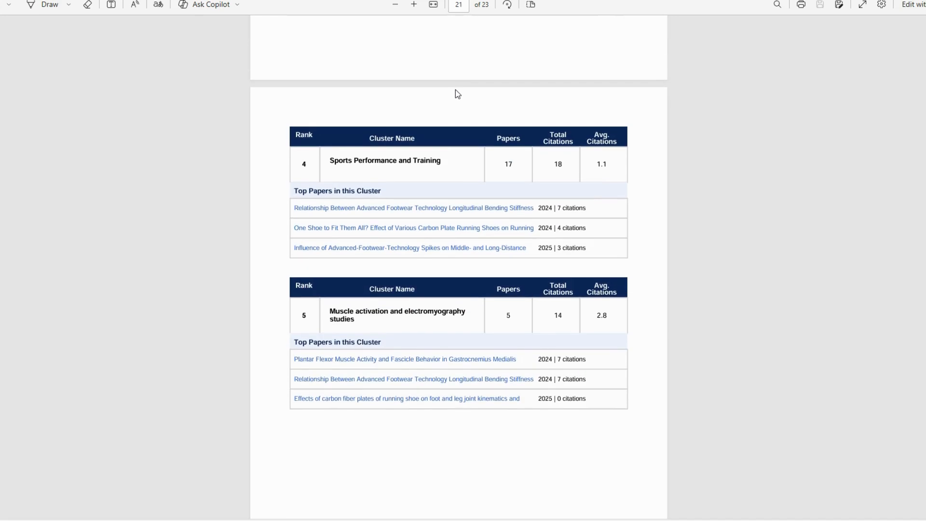